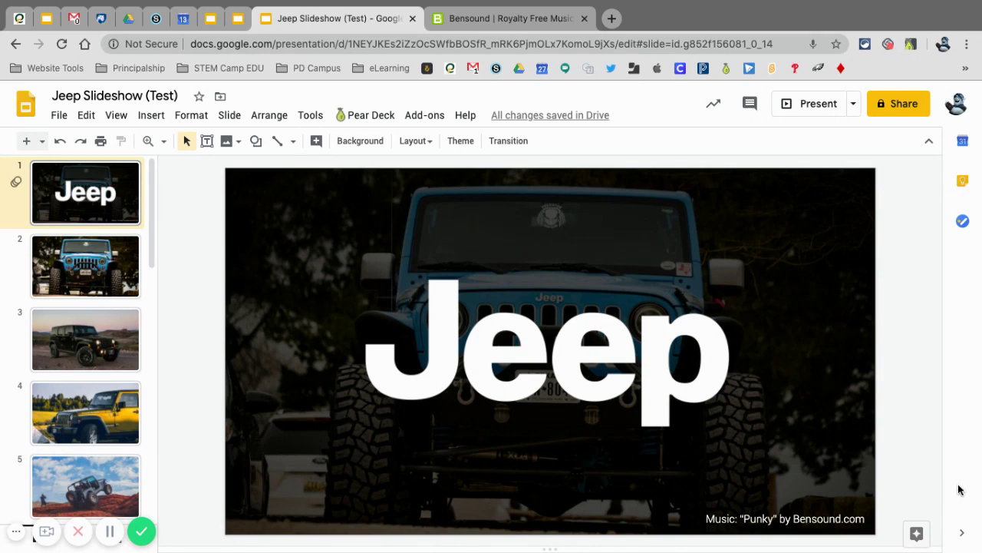
# - Look over the deck, then open and dismiss the Insert menu without choosing anything
pyautogui.scroll(-10, 83, 228)
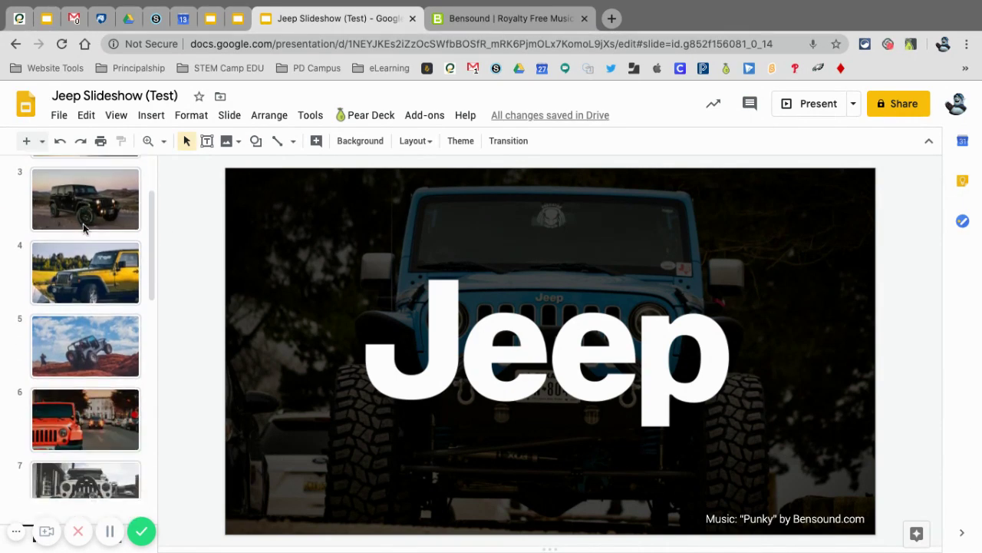
pyautogui.scroll(4, 82, 228)
pyautogui.scroll(7, 85, 230)
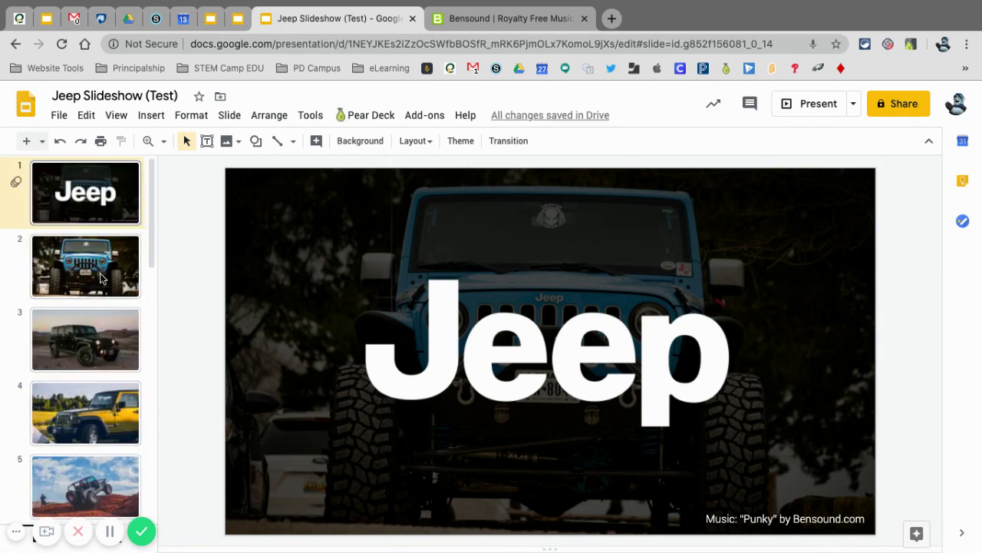
pyautogui.scroll(-1, 100, 279)
pyautogui.scroll(-12, 101, 278)
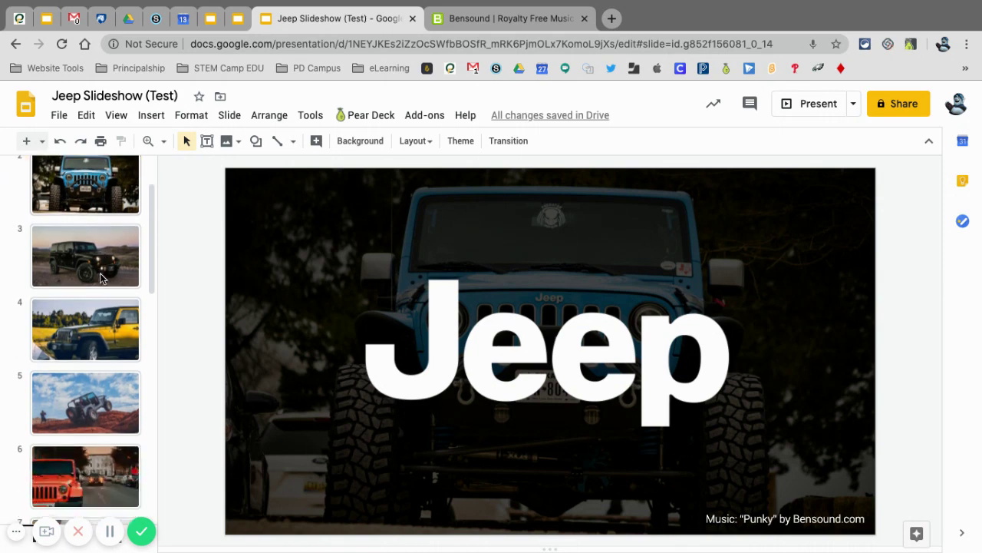
pyautogui.scroll(15, 100, 278)
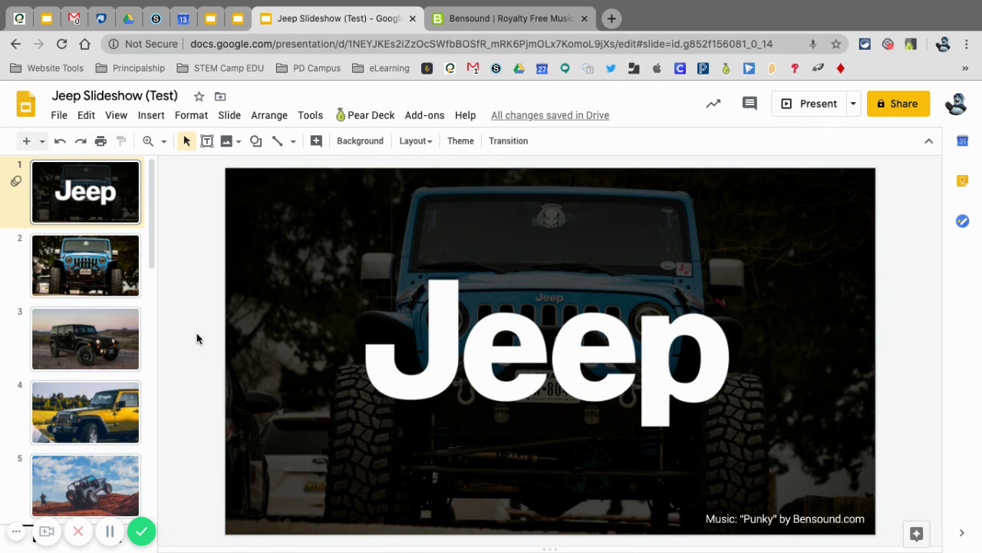
pyautogui.click(158, 116)
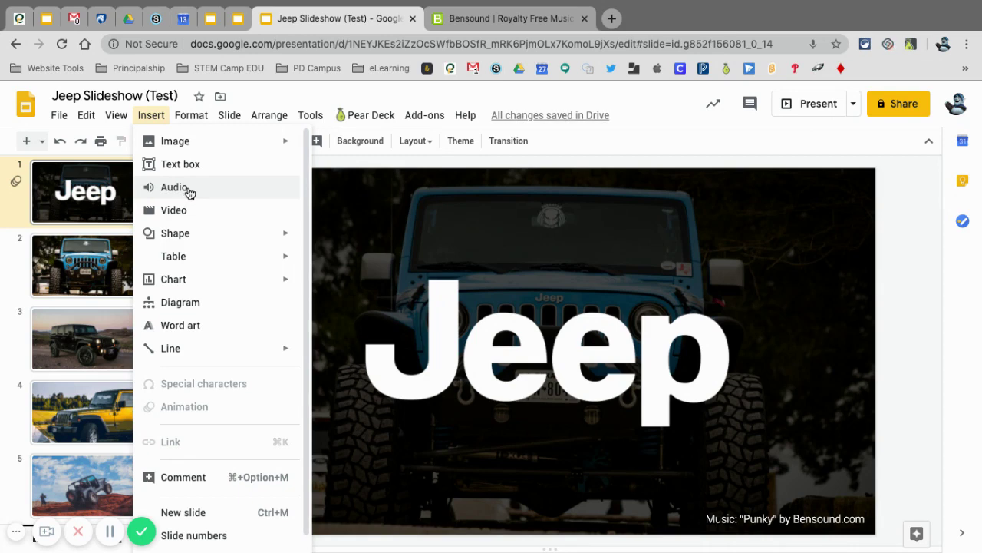
pyautogui.click(903, 311)
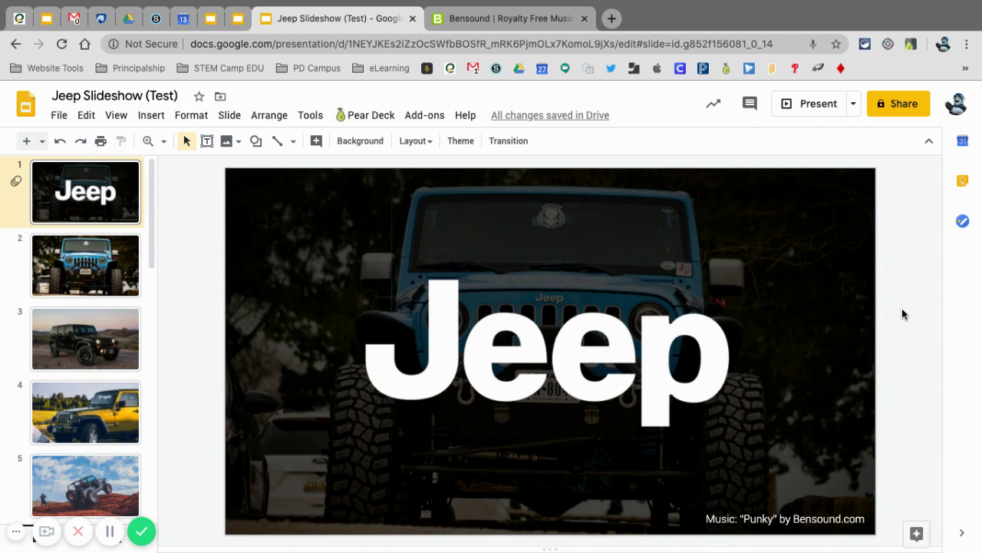
# - Browse Bensound's Rock tracks, scrolling past Punky, Happy Rock and Rumble
pyautogui.click(482, 21)
pyautogui.scroll(1, 383, 150)
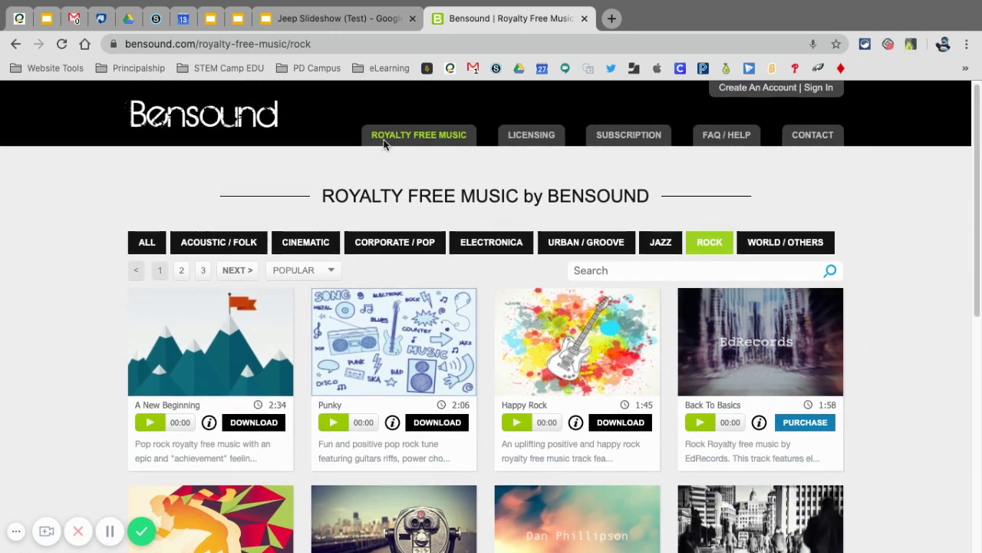
pyautogui.scroll(2, 245, 139)
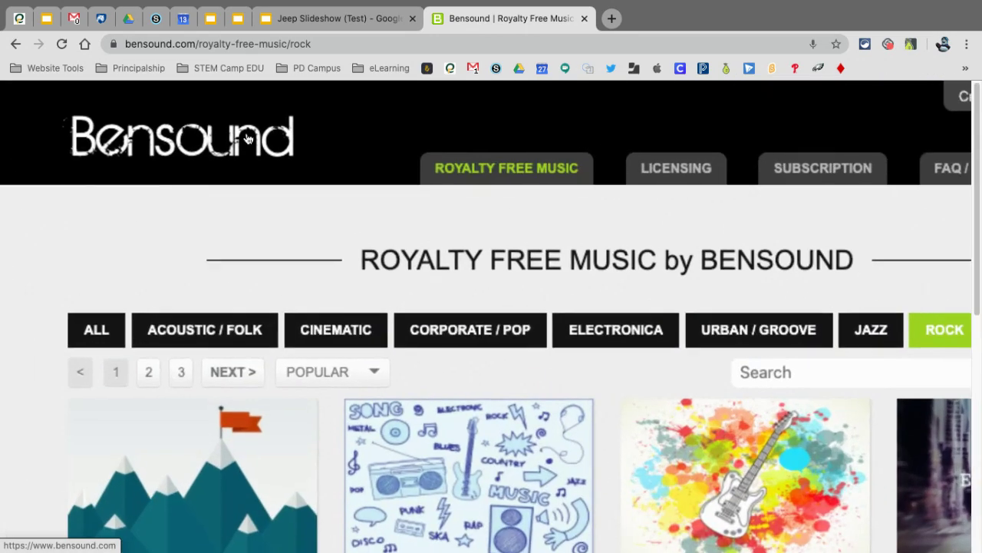
pyautogui.scroll(-2, 248, 139)
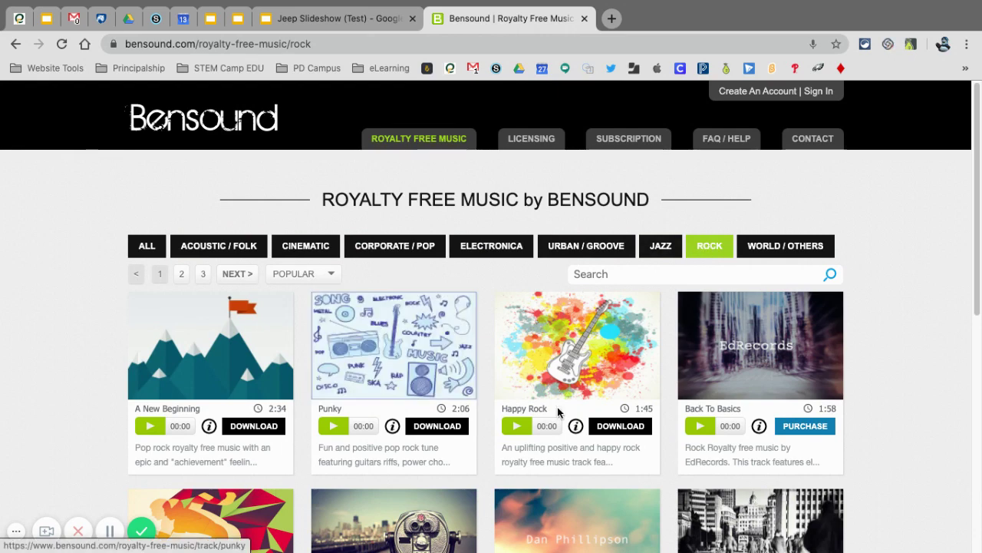
pyautogui.scroll(-3, 602, 427)
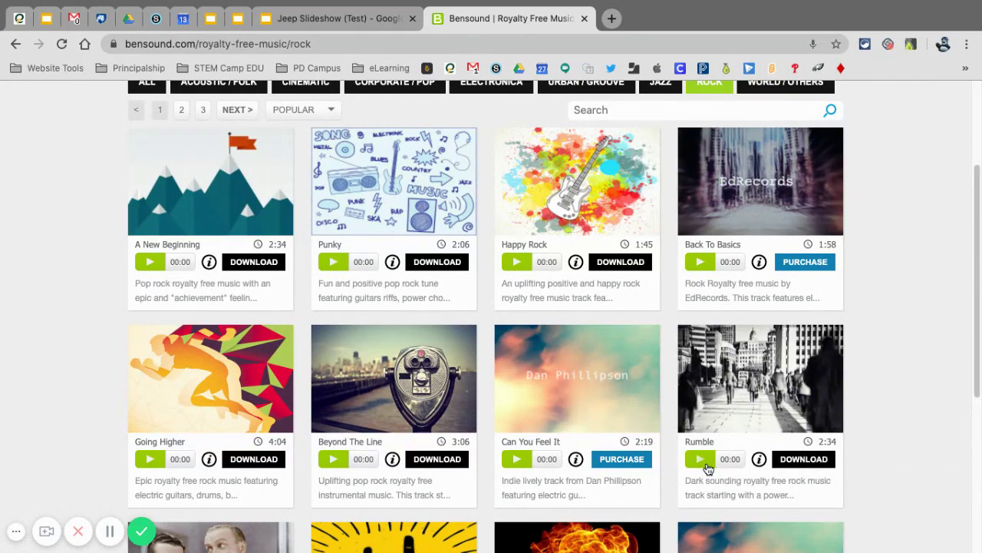
pyautogui.scroll(-1, 710, 481)
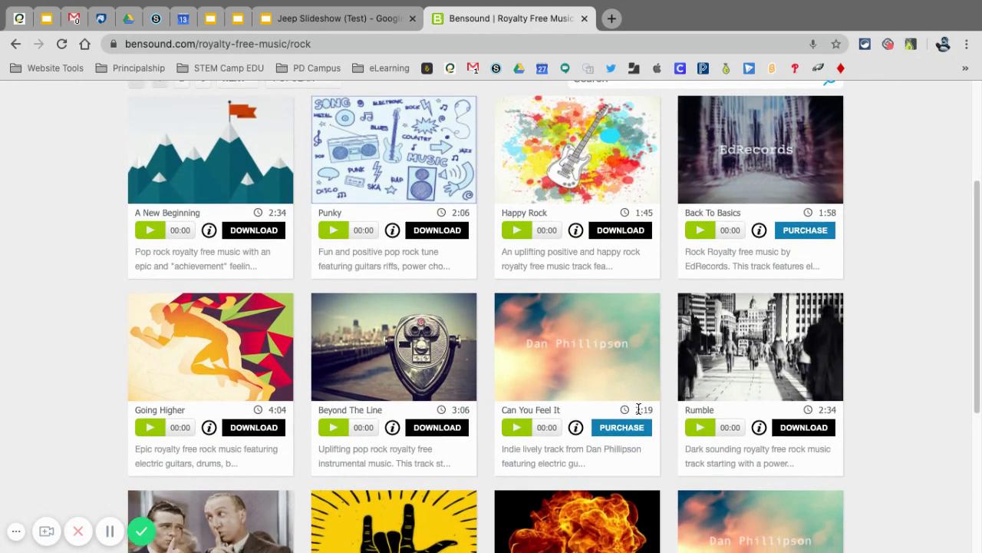
pyautogui.scroll(-2, 695, 469)
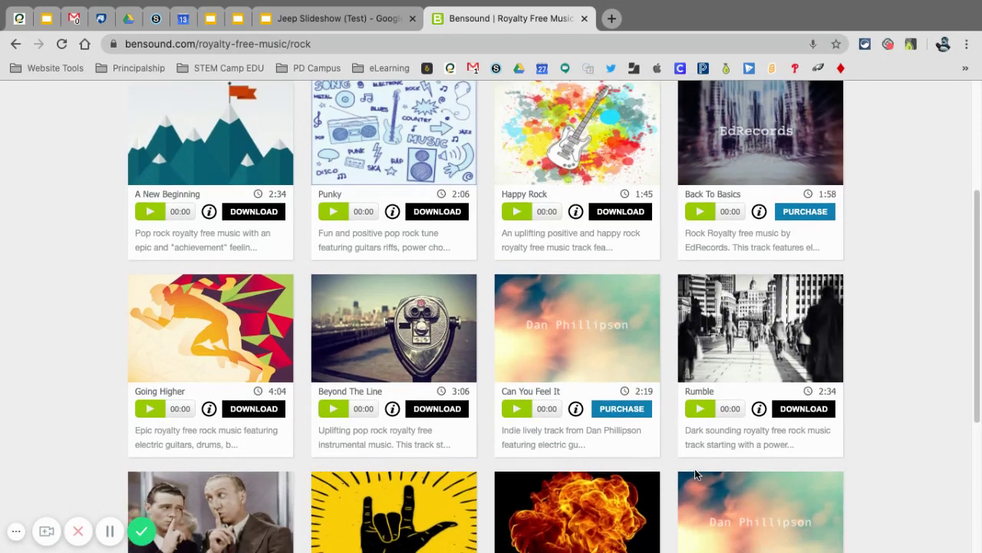
pyautogui.scroll(-3, 697, 476)
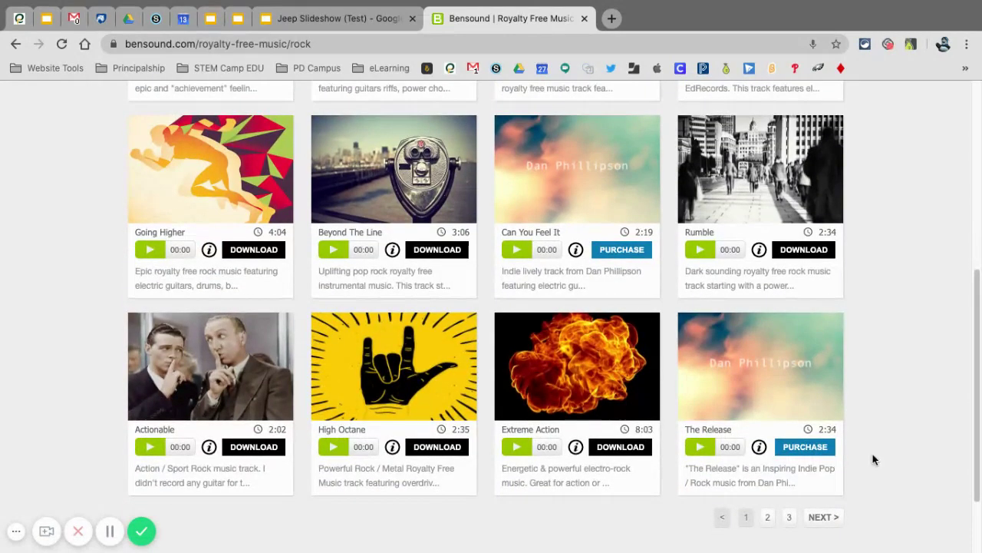
pyautogui.scroll(8, 873, 459)
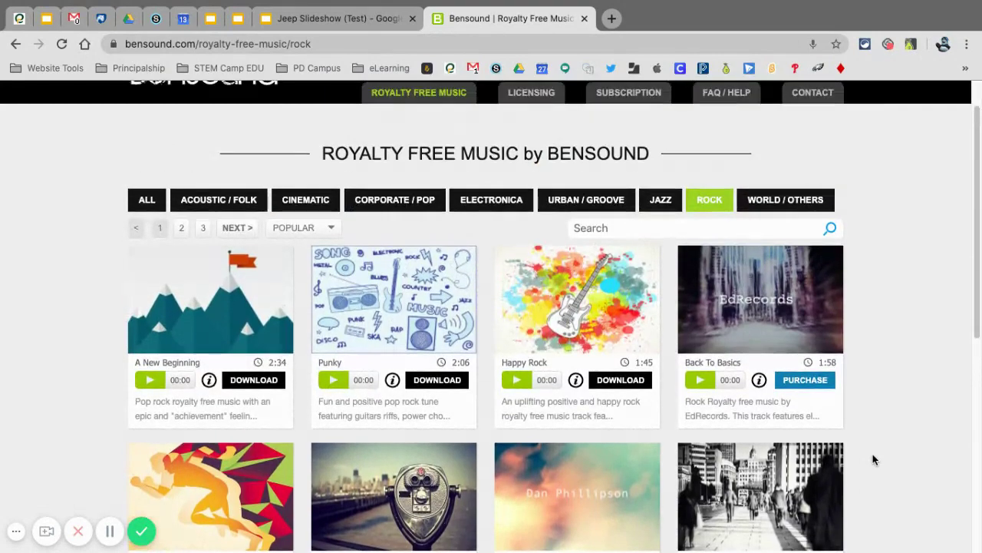
# - Download Punky as bensound-punky.mp3 under Bensound's free attribution licence, then return to Drive
pyautogui.click(442, 380)
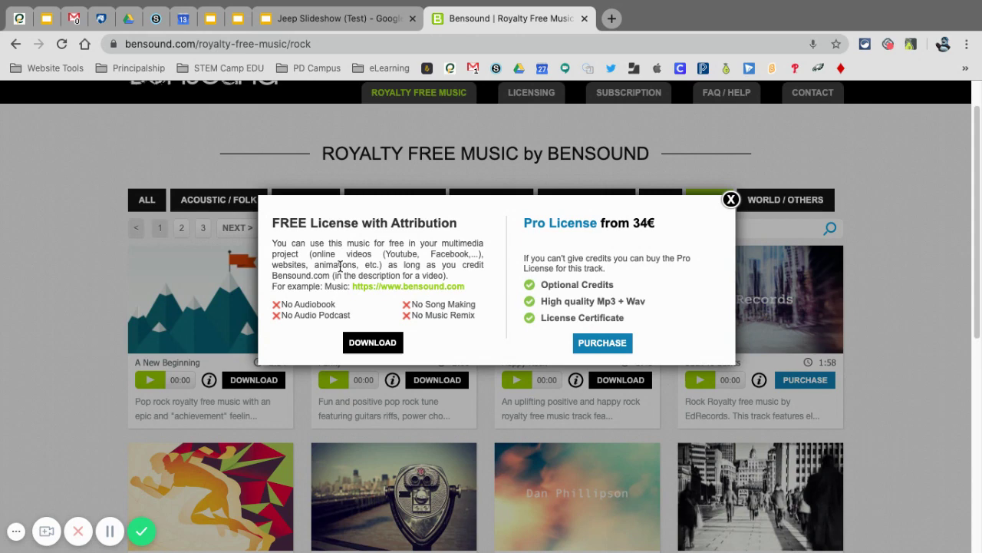
pyautogui.click(382, 343)
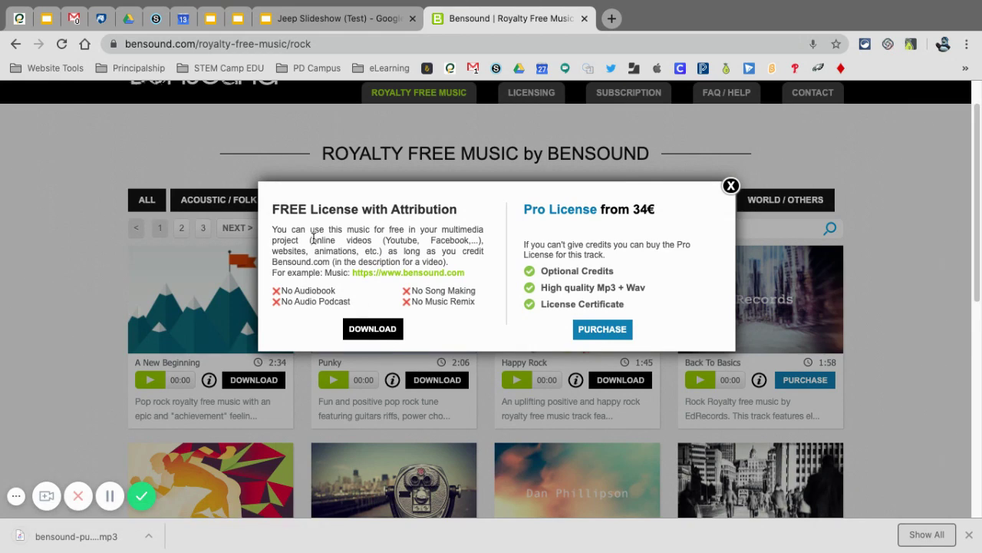
pyautogui.click(130, 19)
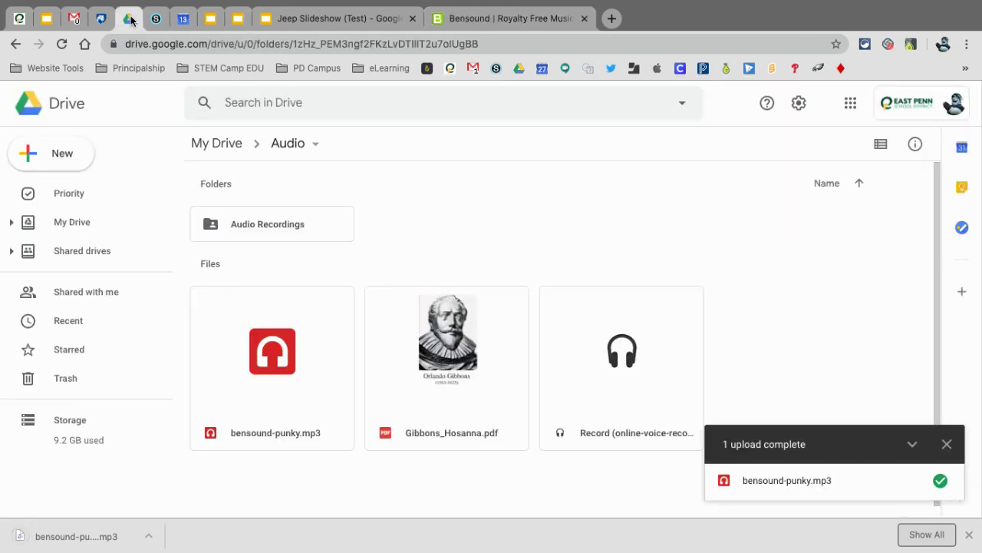
# - Upload the Punky mp3 into the Audio folder again, keeping it separate as bensound-punky (1).mp3
pyautogui.click(948, 445)
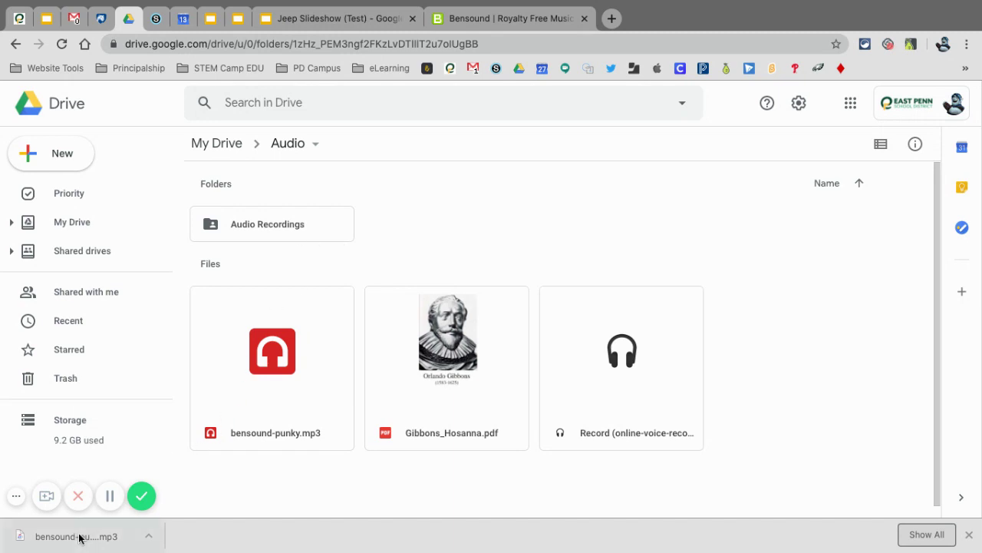
pyautogui.moveTo(79, 537); pyautogui.dragTo(724, 382)
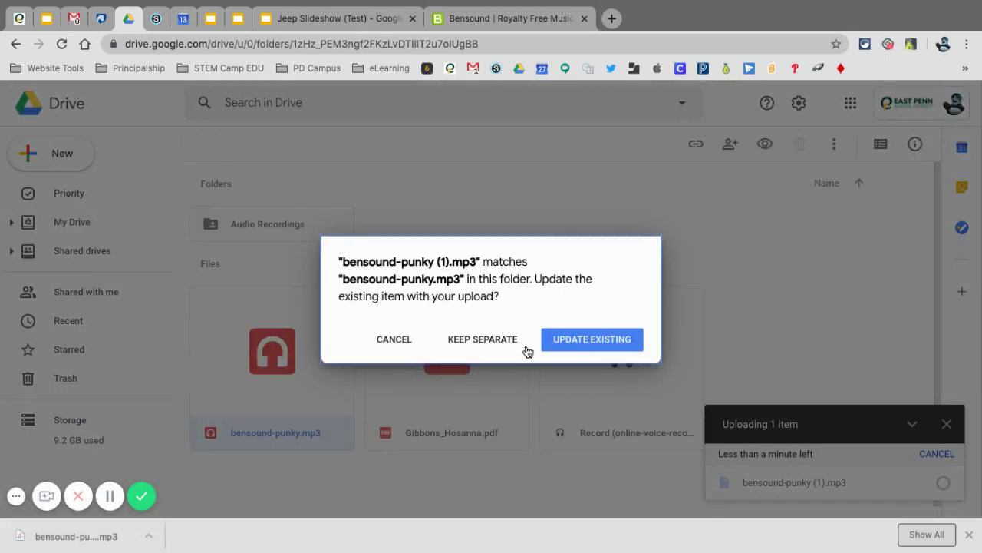
pyautogui.click(466, 341)
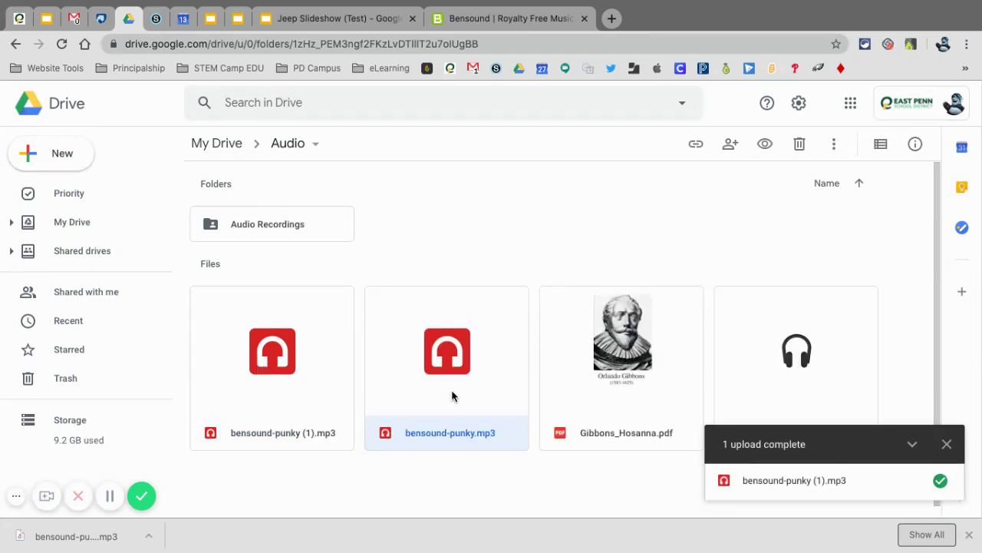
# - Insert the bensound-punky audio file from My Drive onto the Jeep title slide
pyautogui.click(352, 23)
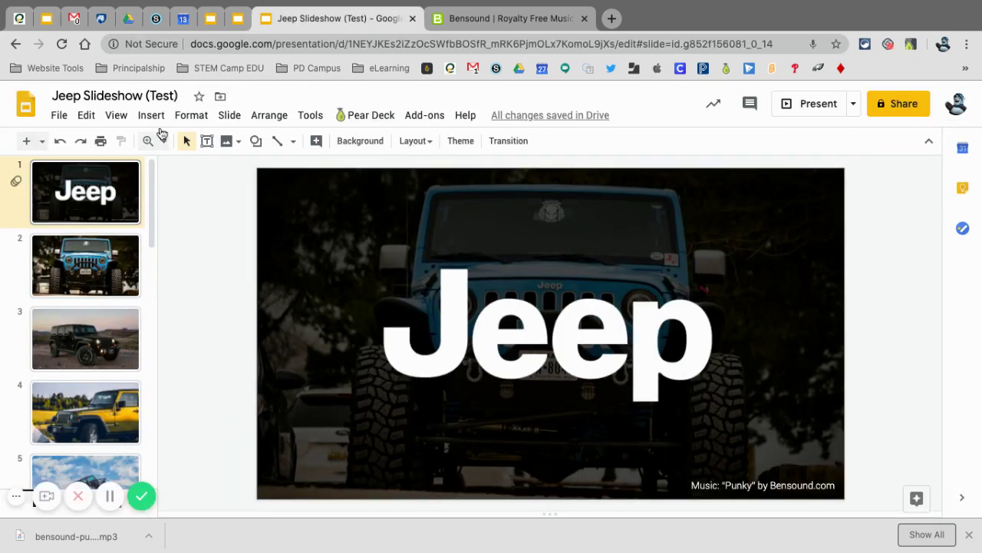
pyautogui.click(153, 117)
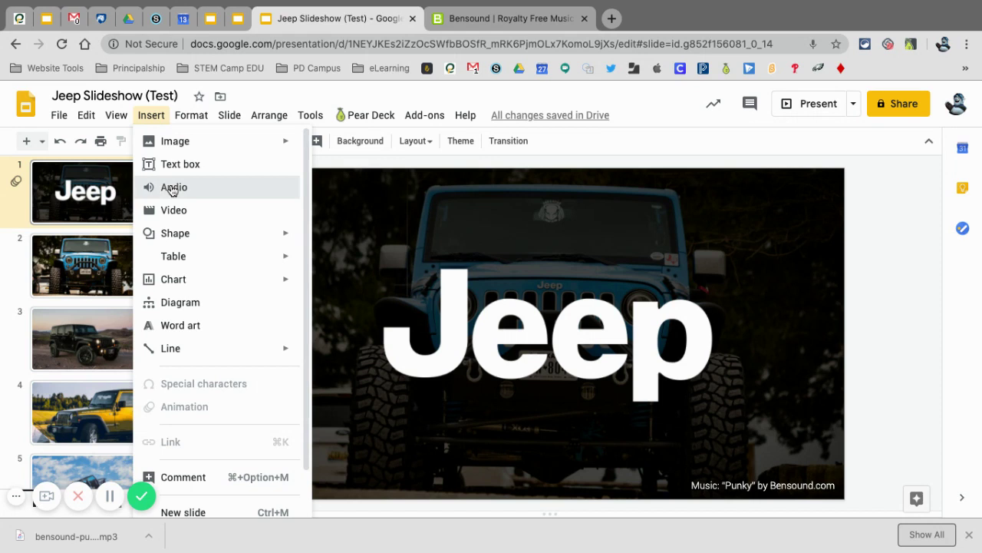
pyautogui.click(171, 186)
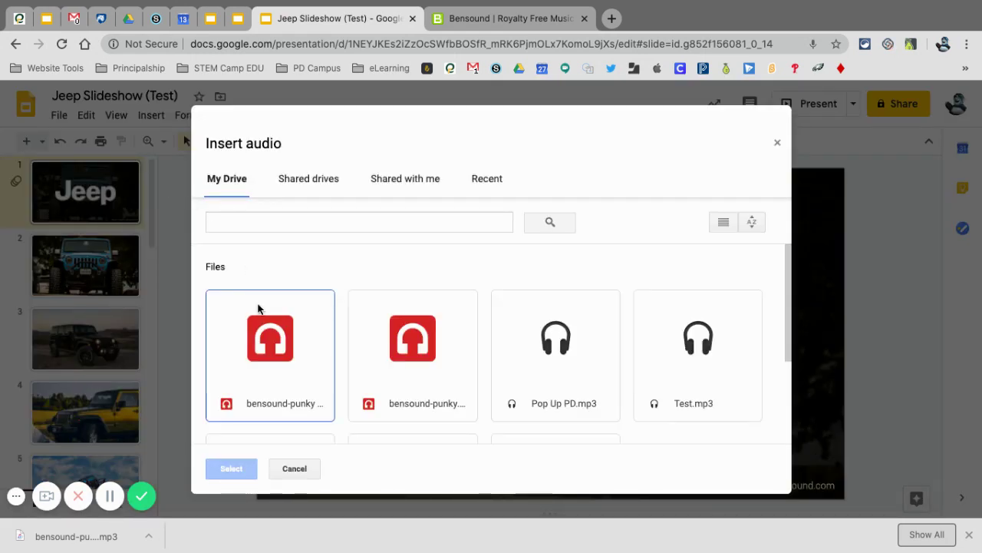
pyautogui.click(277, 356)
pyautogui.click(390, 373)
pyautogui.click(334, 371)
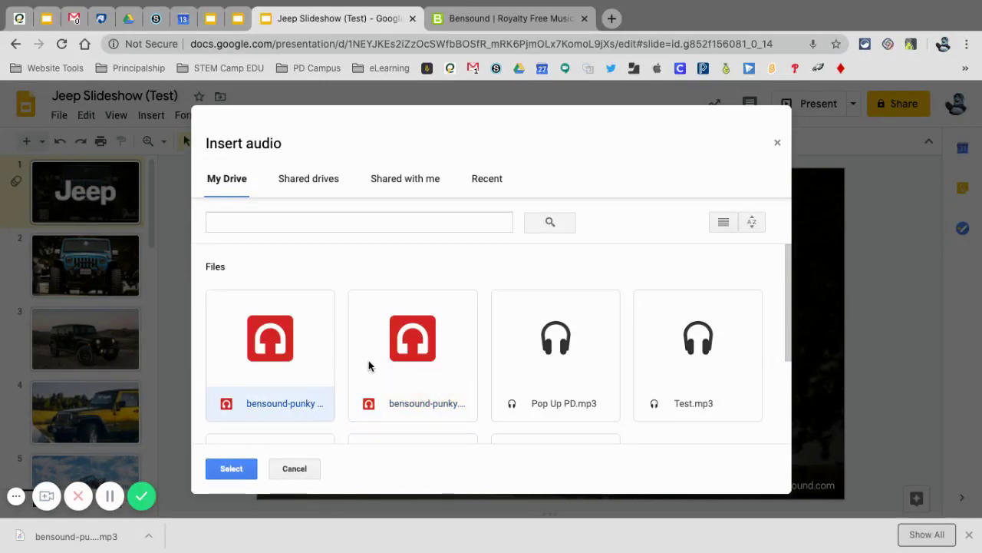
pyautogui.click(384, 367)
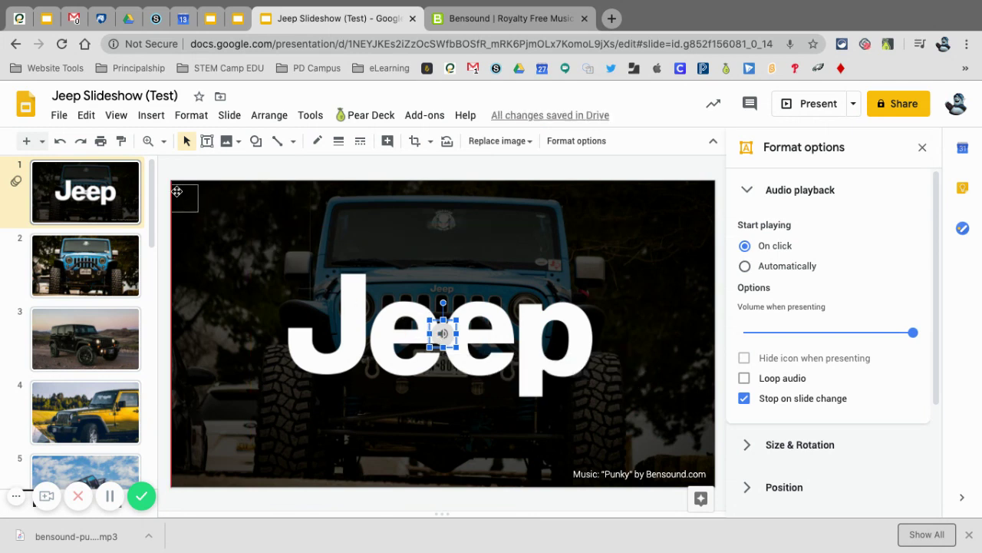
# - Set the title slide's audio to start automatically, loop, and keep playing on slide change
pyautogui.moveTo(185, 195); pyautogui.dragTo(184, 195)
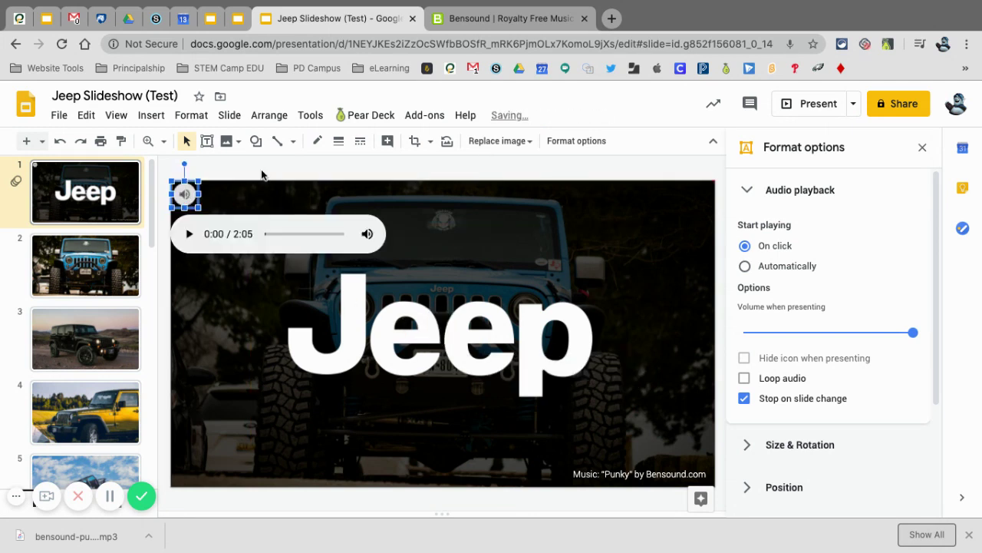
pyautogui.click(261, 169)
pyautogui.click(187, 193)
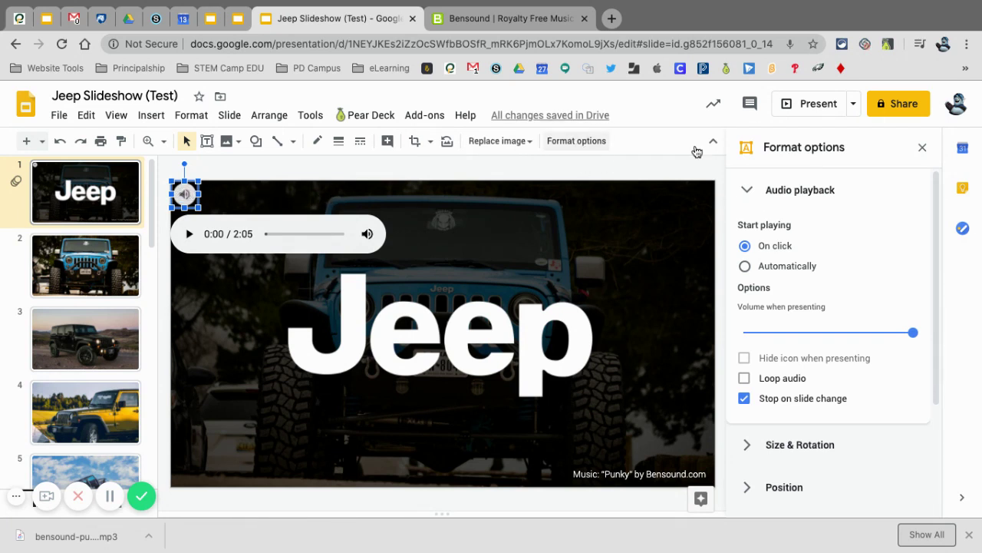
pyautogui.click(745, 267)
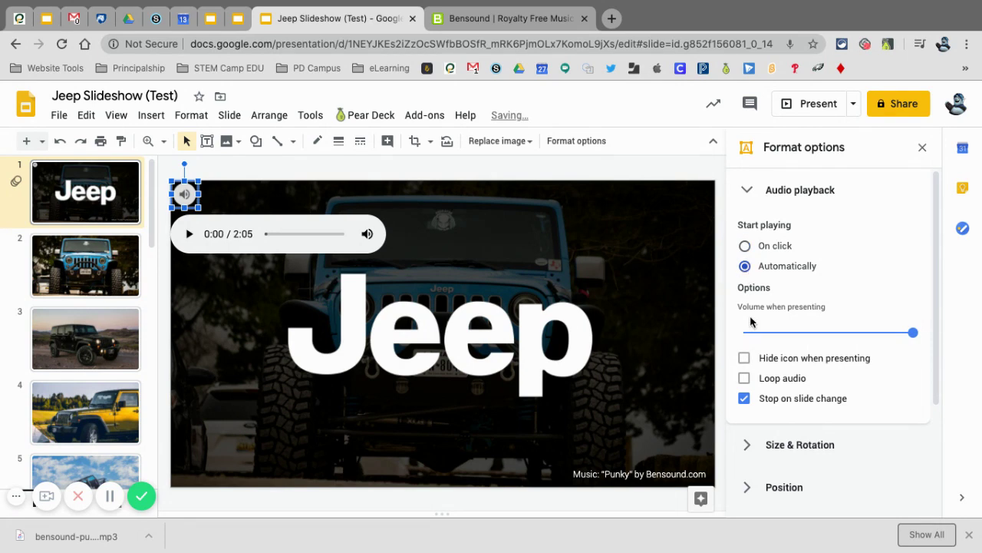
pyautogui.click(744, 400)
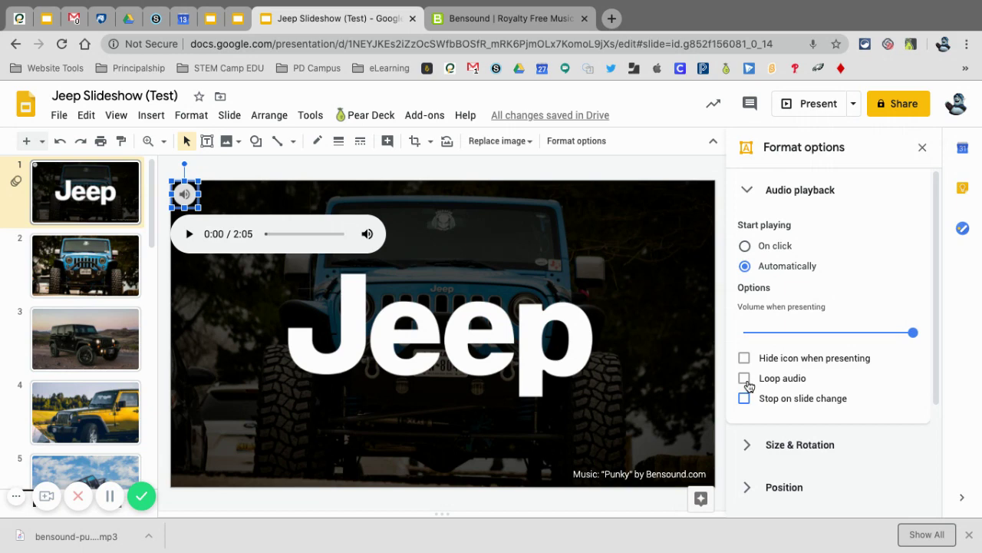
pyautogui.click(745, 379)
# - Preview the deck in Present mode, then exit back to editing with Esc
pyautogui.click(922, 148)
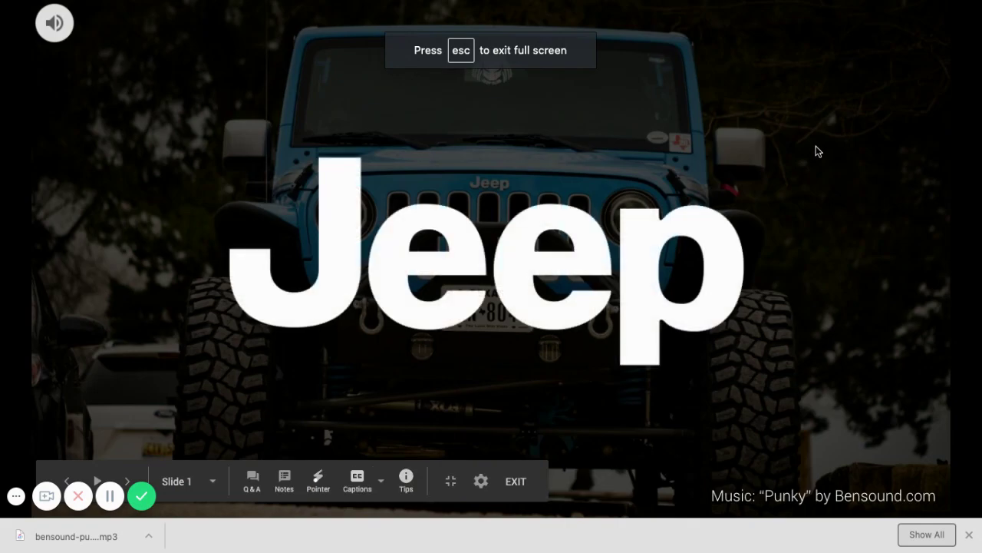
pyautogui.click(969, 534)
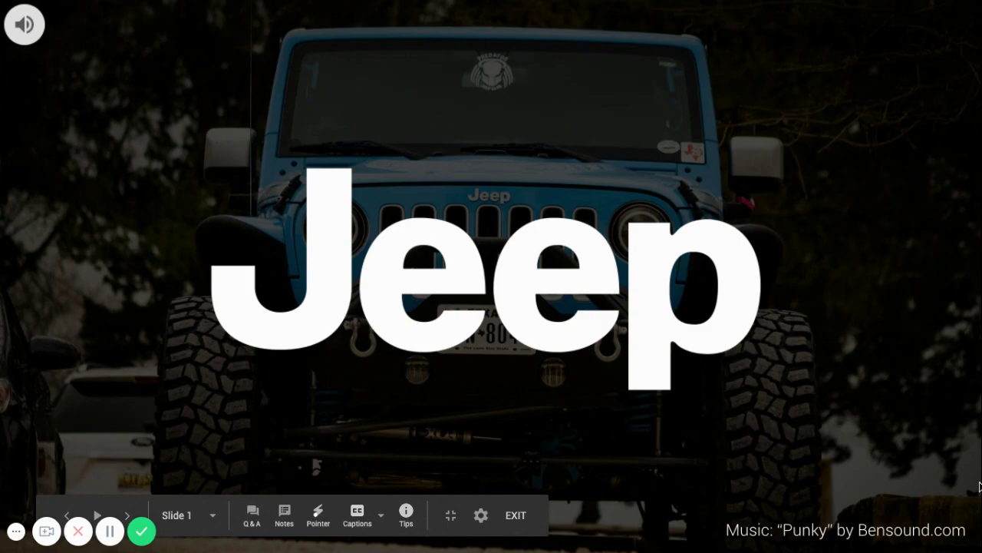
pyautogui.press('Escape')
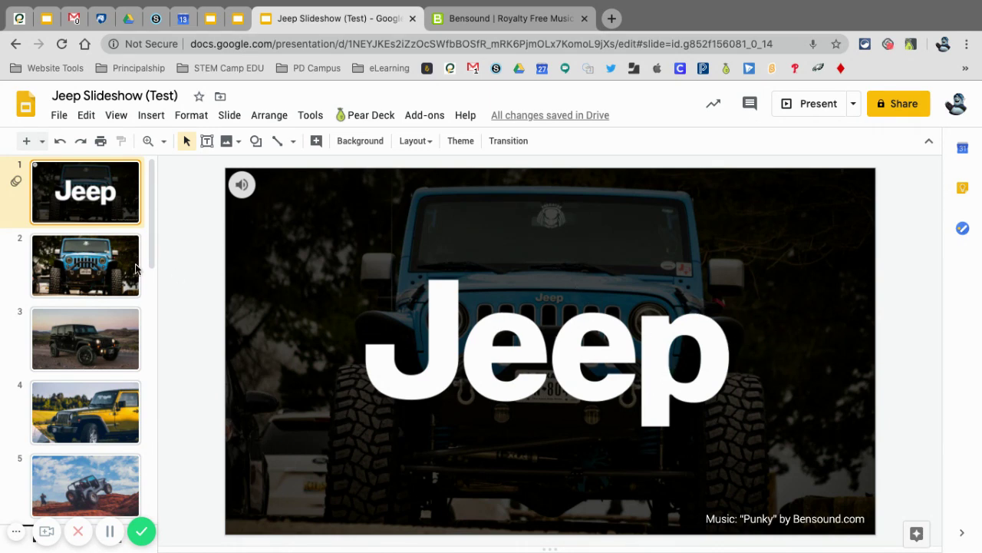
# - Apply the Dissolve slide transition to all slides from View > Motion
pyautogui.click(116, 115)
pyautogui.click(154, 175)
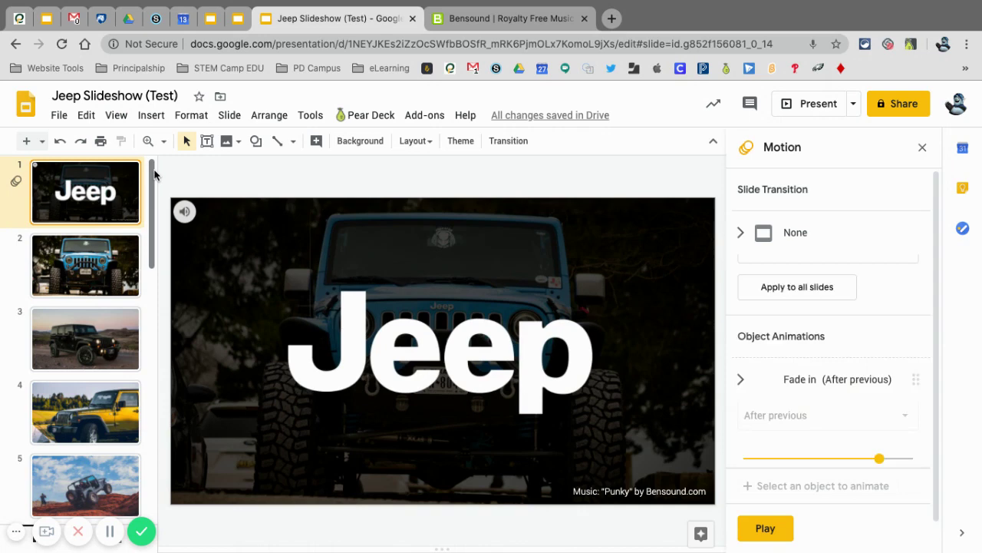
pyautogui.click(739, 234)
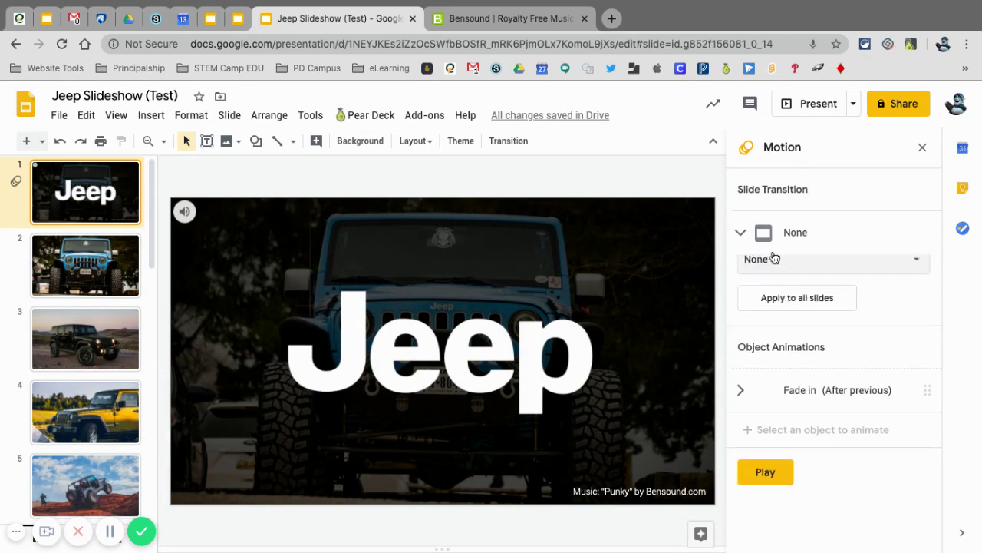
pyautogui.click(784, 278)
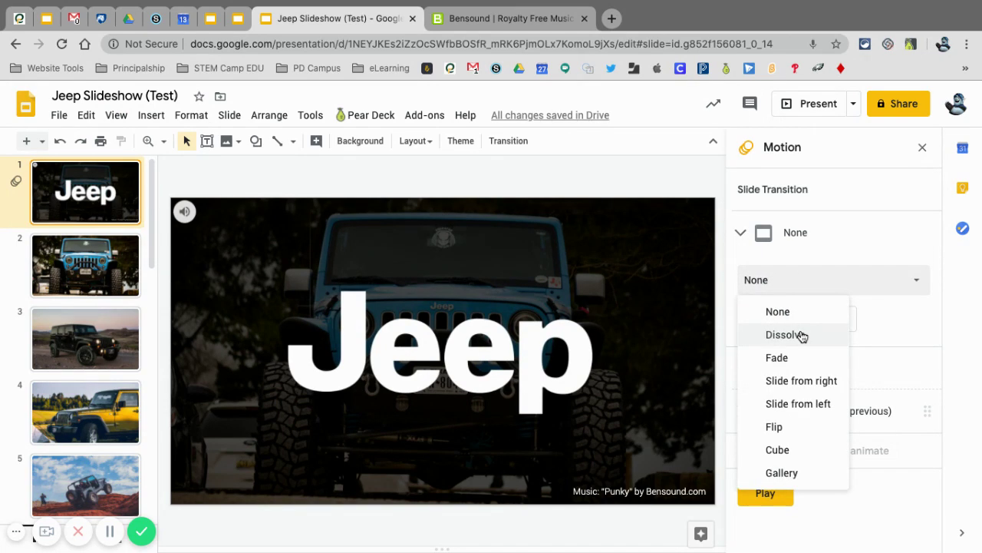
pyautogui.click(801, 336)
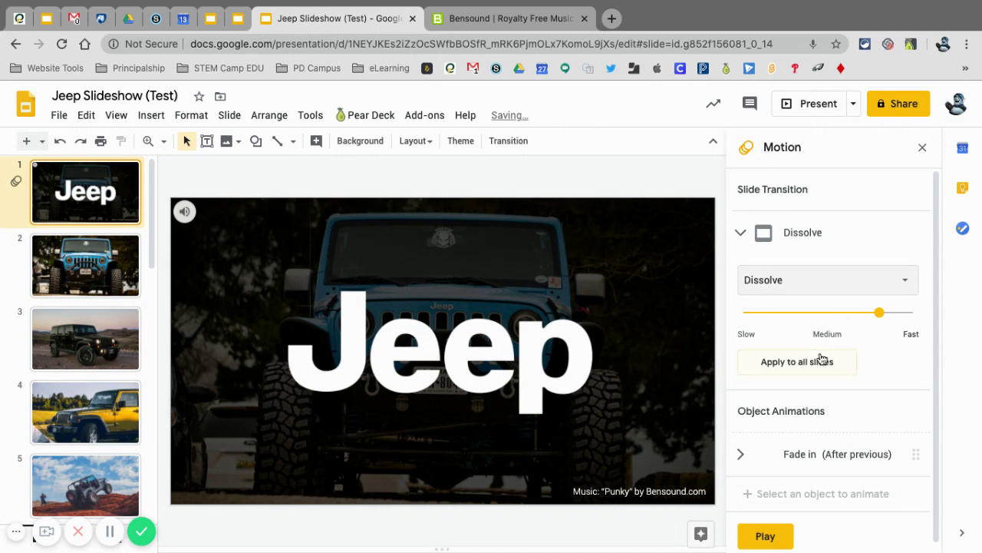
pyautogui.click(805, 367)
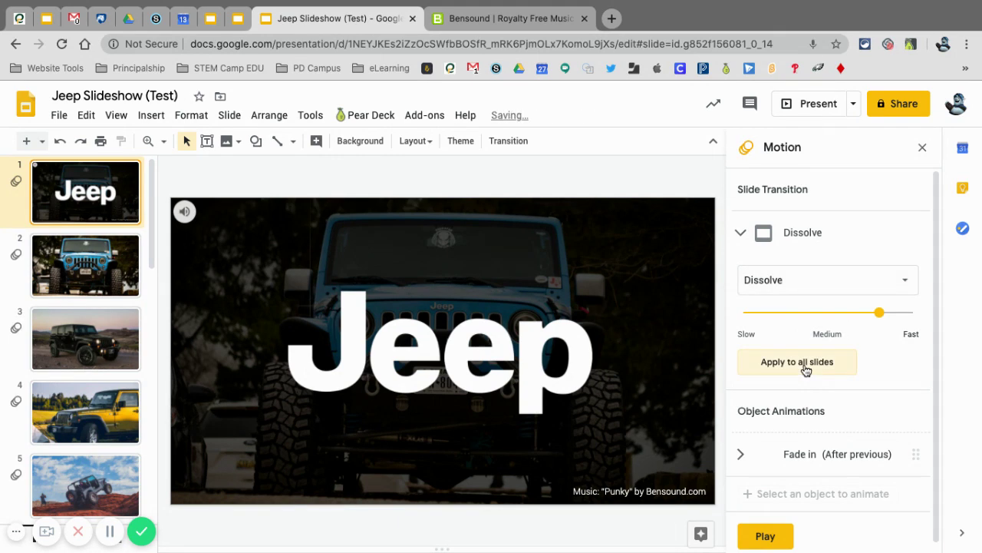
pyautogui.click(923, 148)
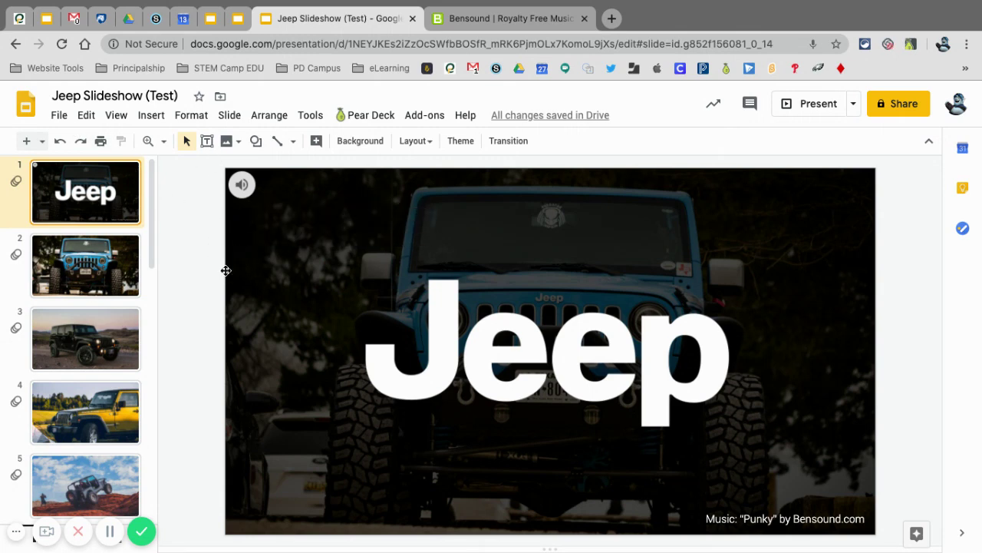
# - Turn on 'Hide icon when presenting' for the title slide's audio
pyautogui.click(253, 188)
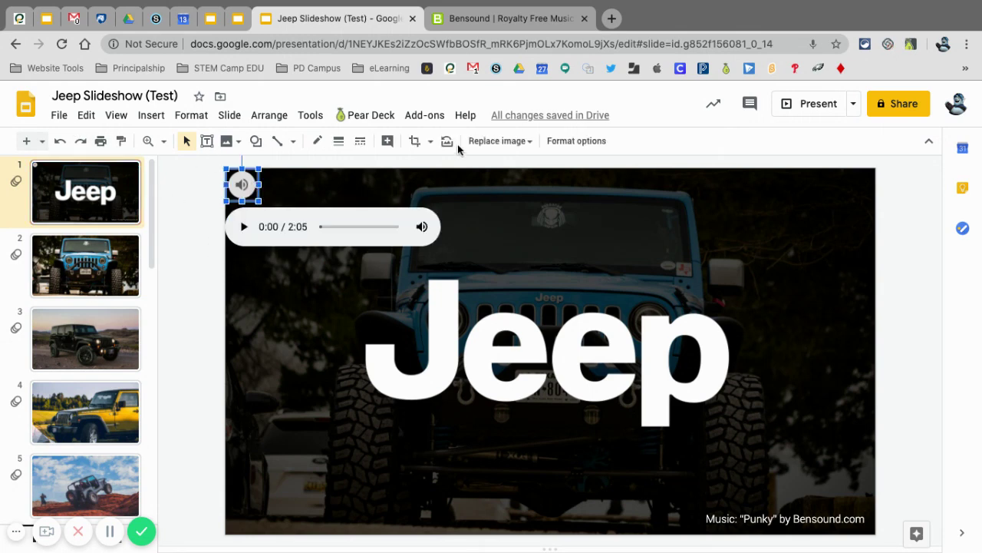
pyautogui.click(577, 142)
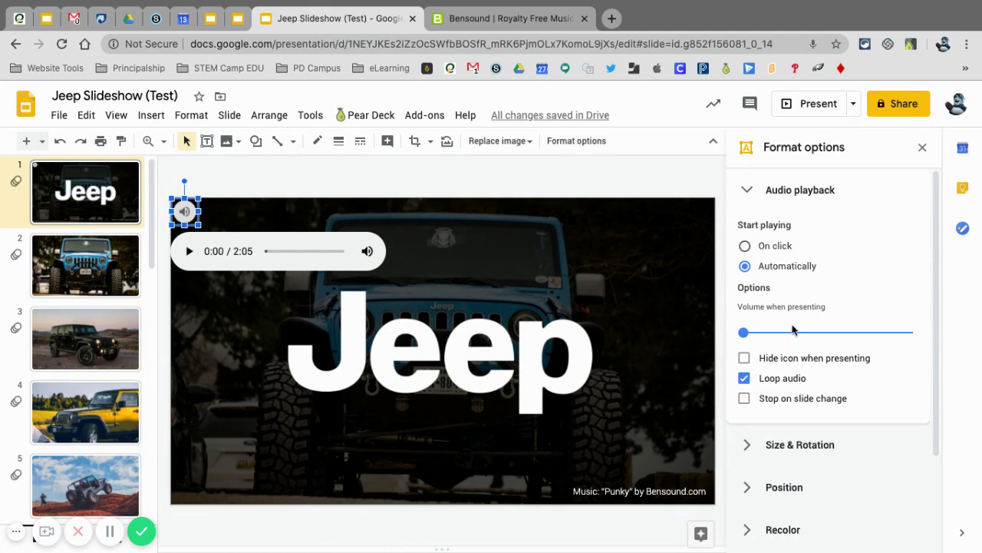
pyautogui.click(744, 358)
pyautogui.click(923, 146)
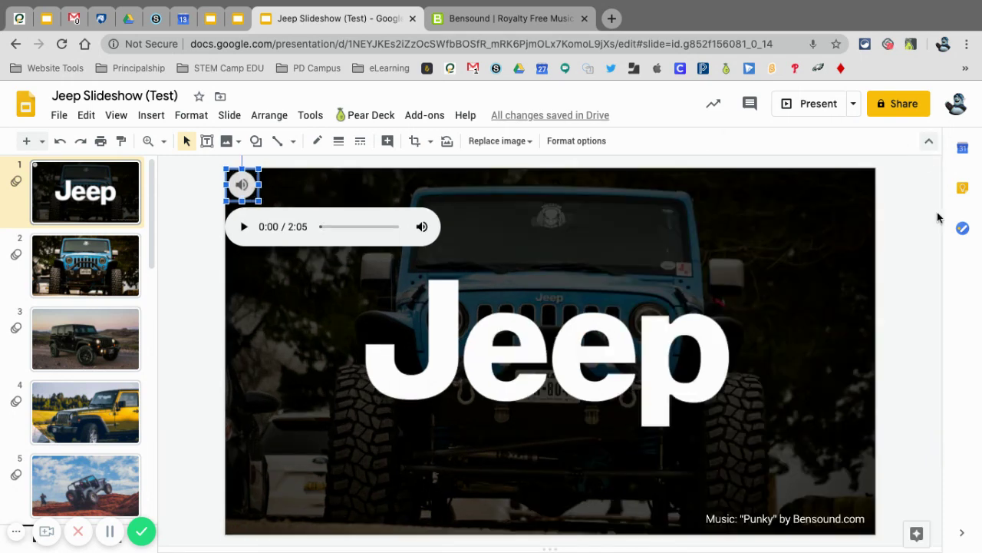
pyautogui.click(927, 269)
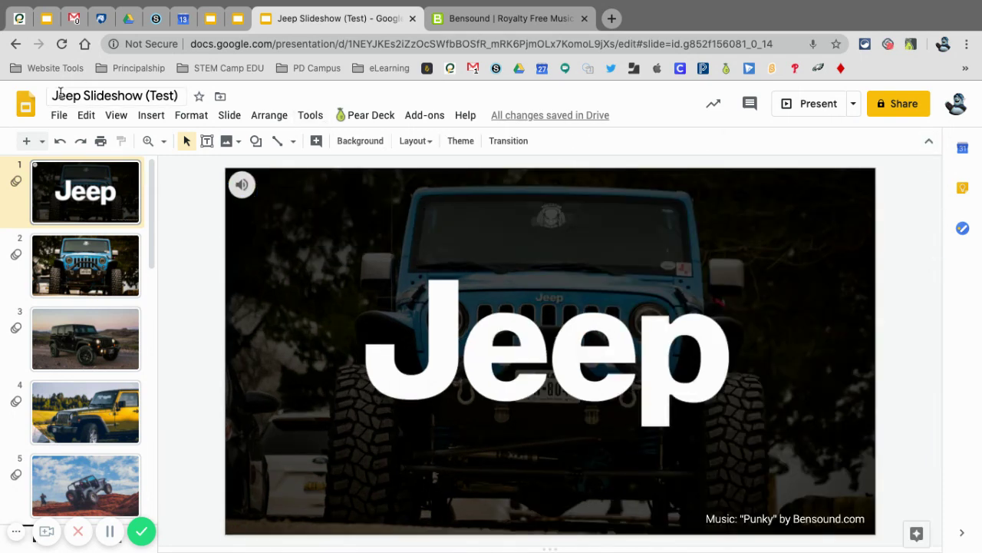
# - In Publish to the web, choose a 5-second auto-advance and check Start and Restart slideshow
pyautogui.click(59, 115)
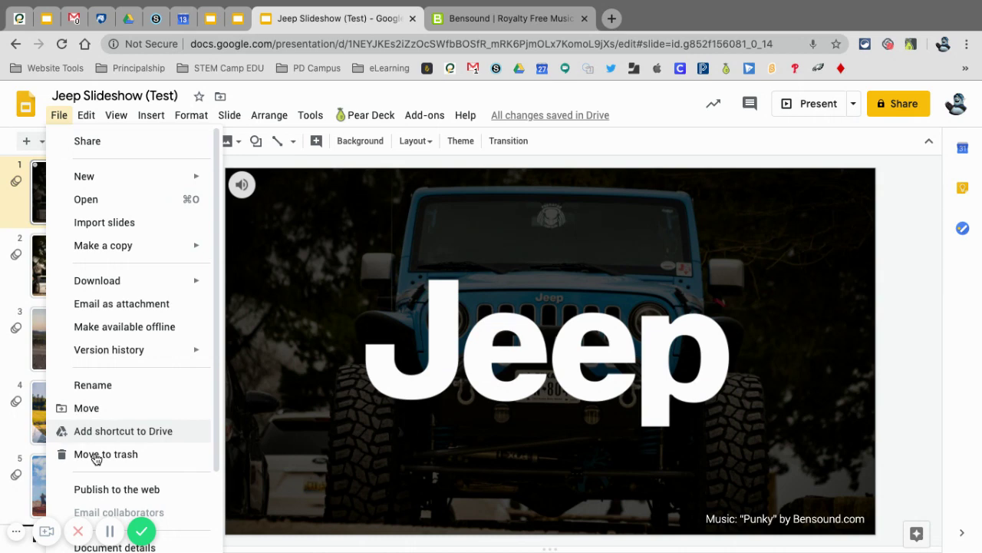
pyautogui.click(114, 490)
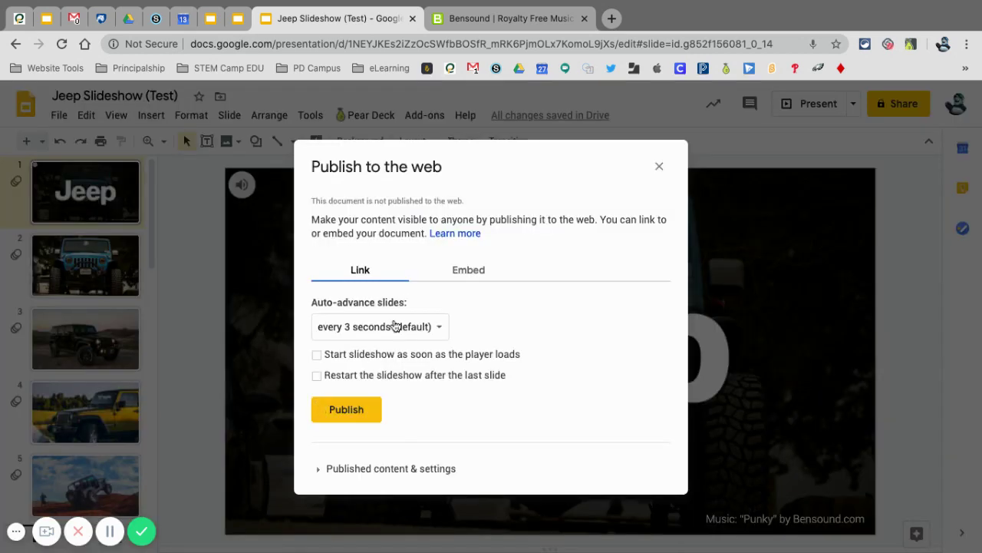
pyautogui.click(376, 328)
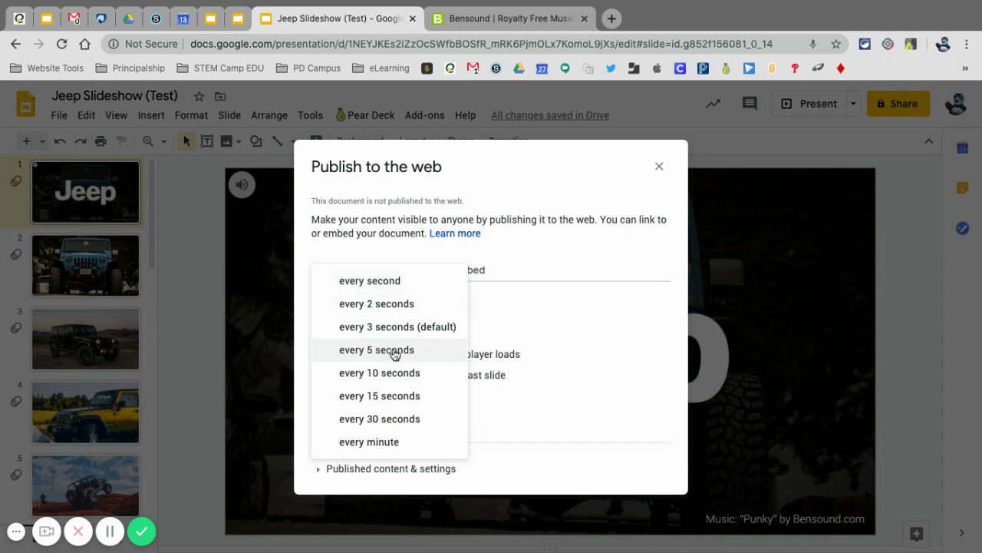
pyautogui.click(395, 351)
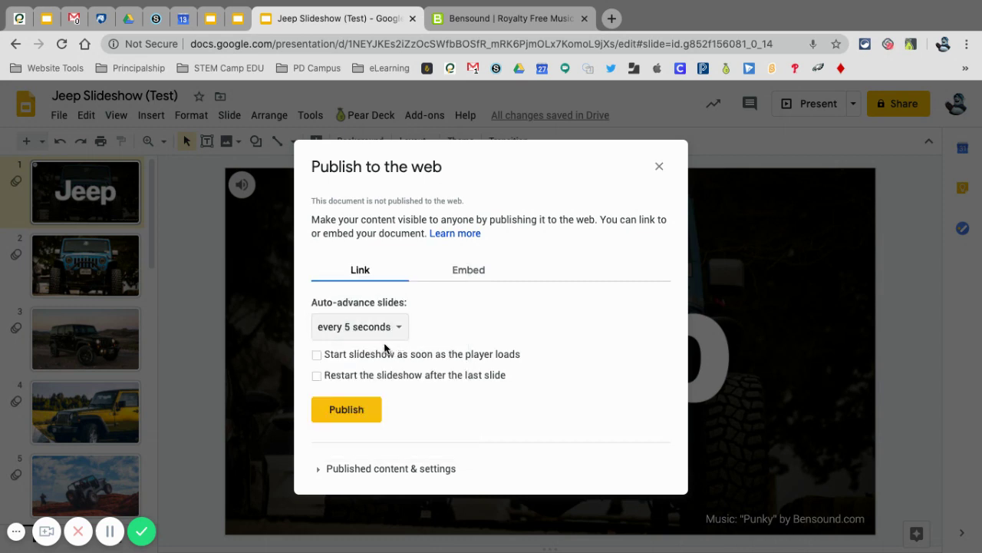
pyautogui.click(318, 355)
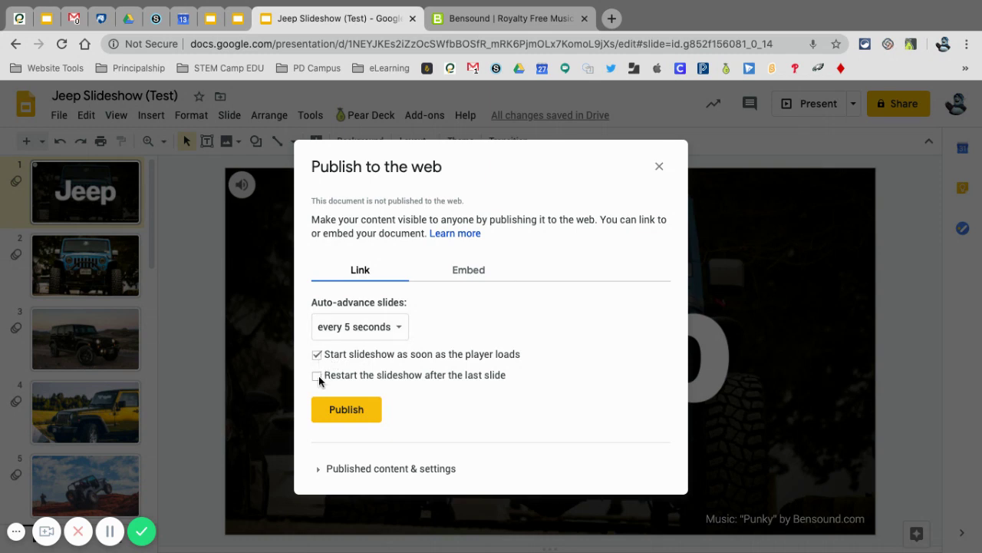
pyautogui.click(317, 375)
# - Publish the deck to the web and copy the generated auto-starting, looping link
pyautogui.click(345, 411)
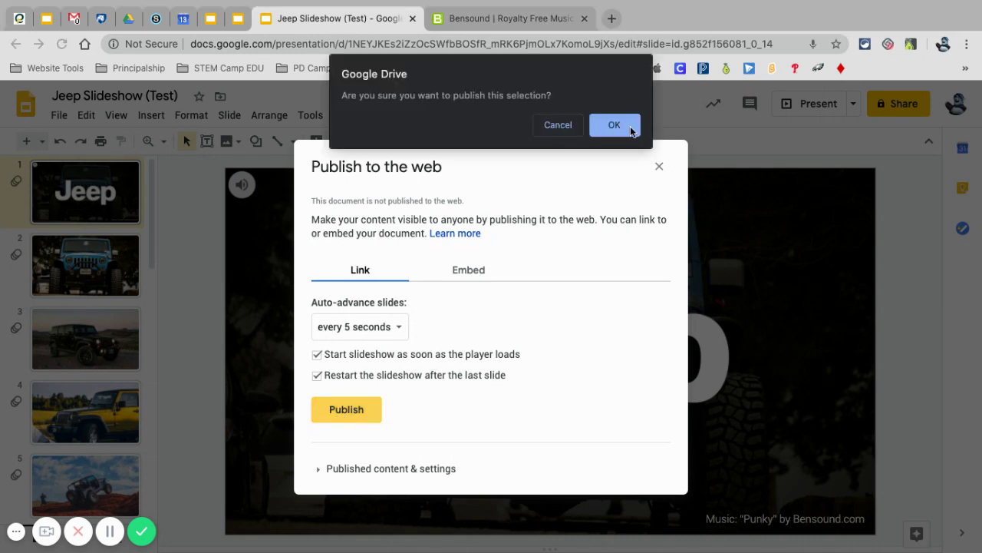
pyautogui.click(615, 124)
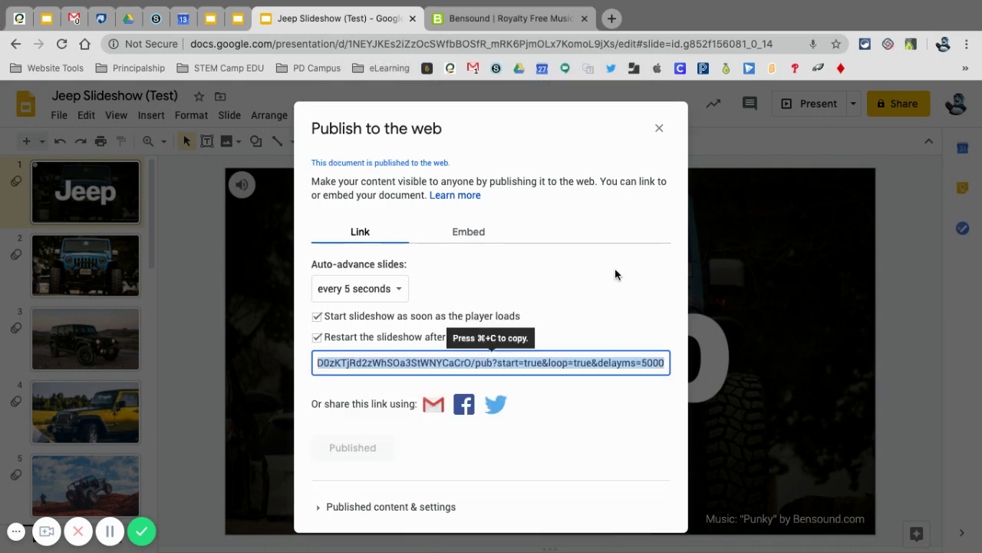
pyautogui.press('super+c')
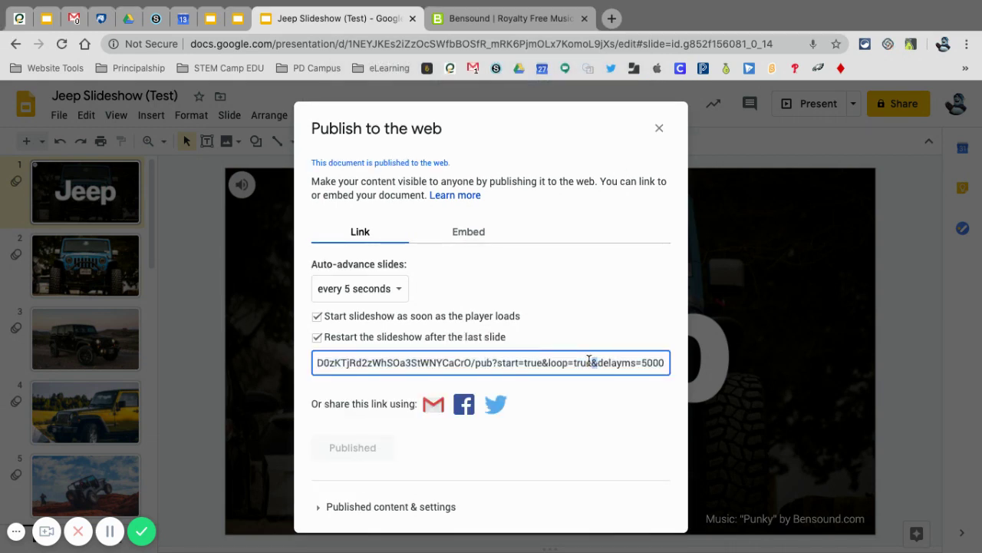
# - Load the pasted published link in a new tab, watch the Jeep photos auto-advance, then close that tab
pyautogui.click(613, 19)
pyautogui.press('super+v')
pyautogui.press('Return')
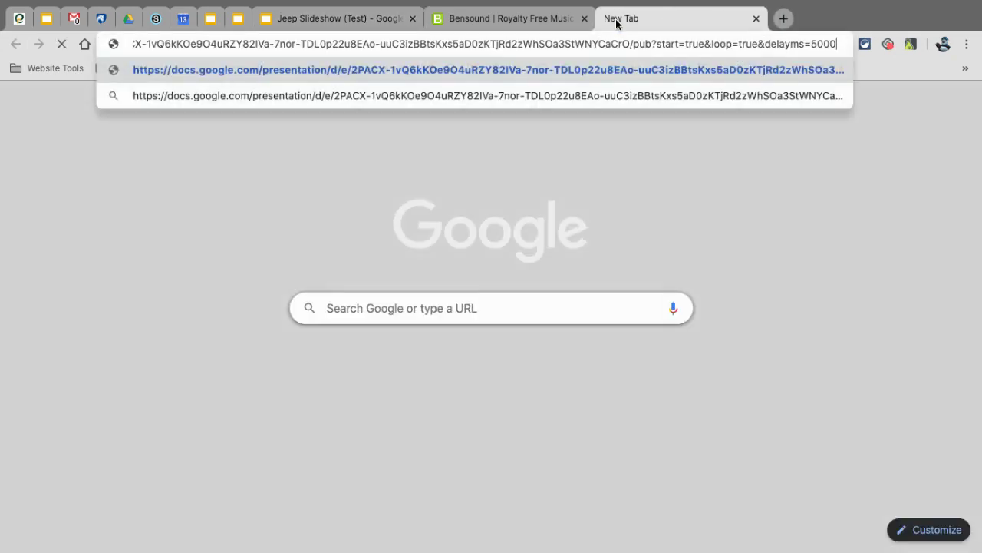
pyautogui.press('Return')
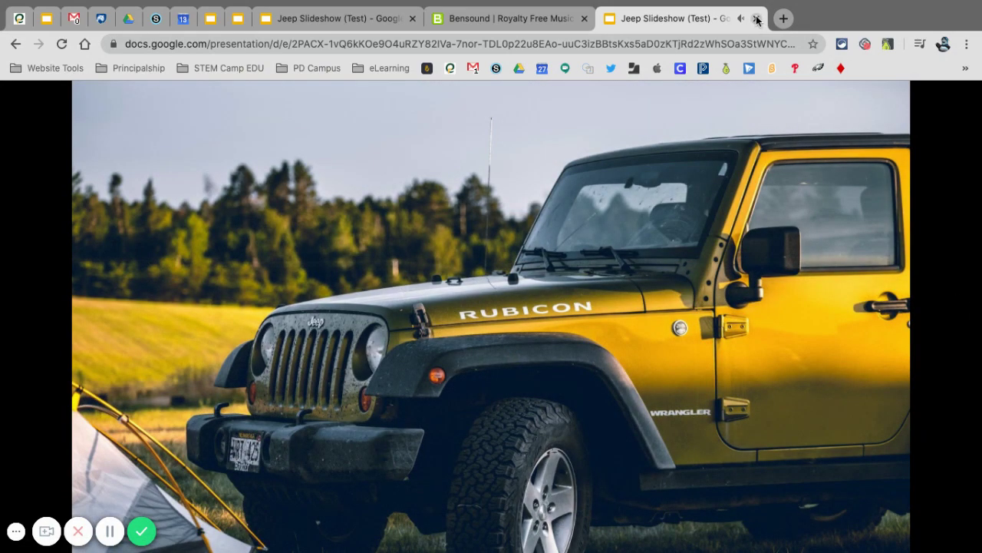
pyautogui.click(757, 18)
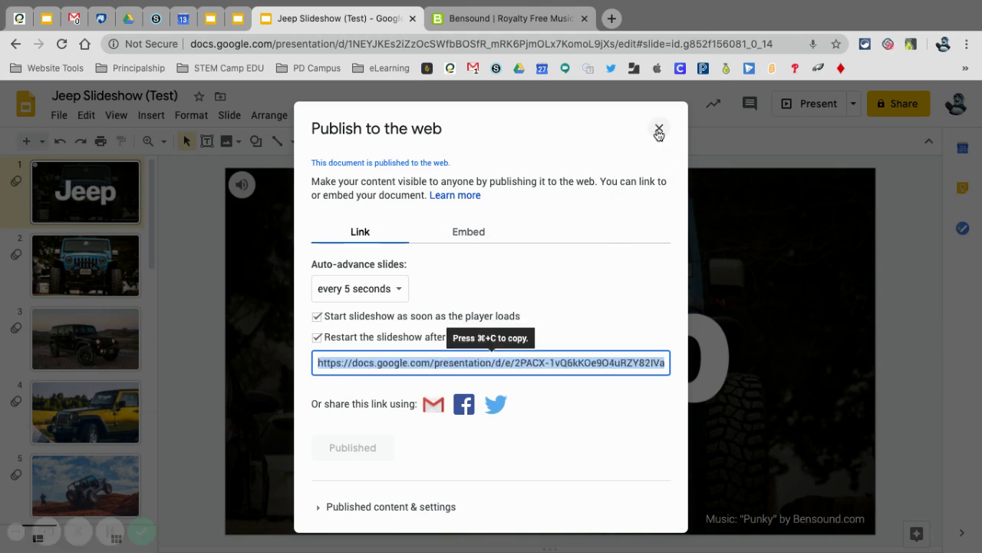